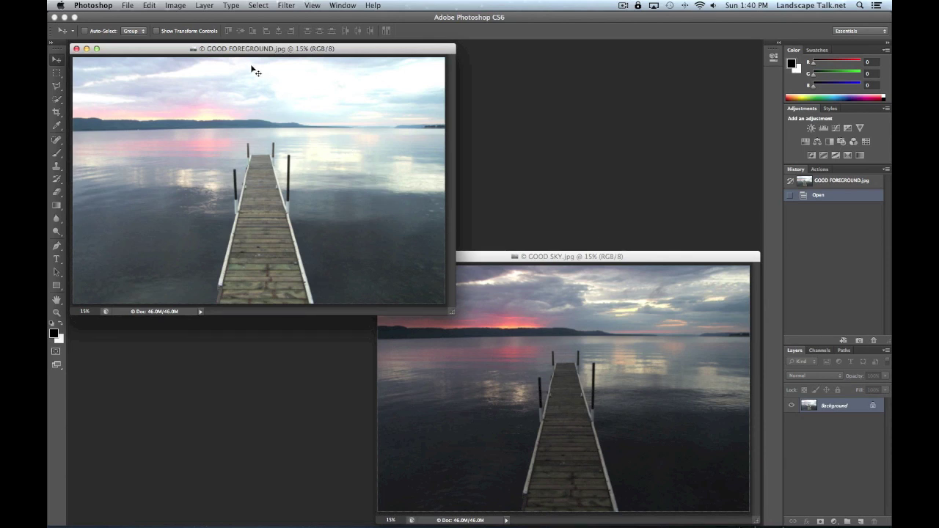
- Copy the entire GOOD FOREGROUND.jpg image, paste it as a new layer into GOOD SKY.jpg, and compare both layers by toggling the upper one
mouse_move(233, 50)
left_mouse_down()
mouse_move(257, 76)
mouse_move(238, 55)
left_mouse_up()
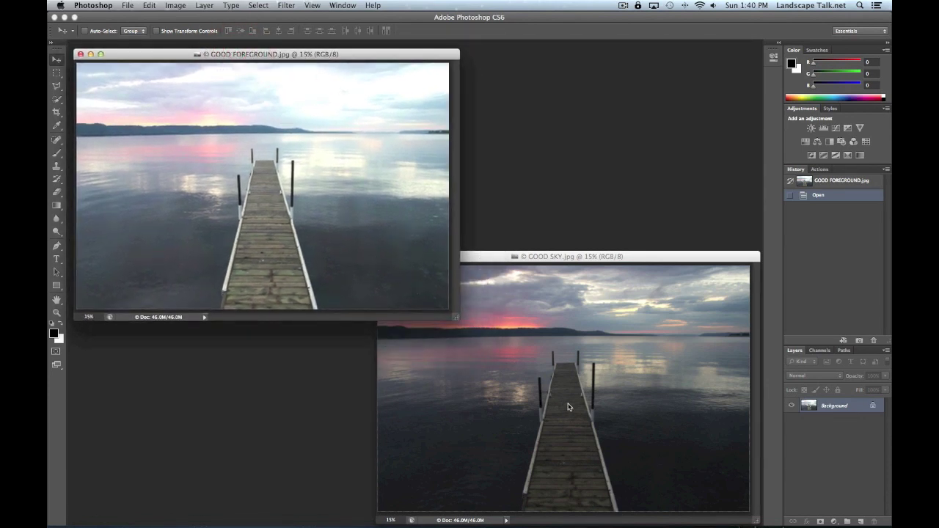
left_click(286, 58)
key("super+a")
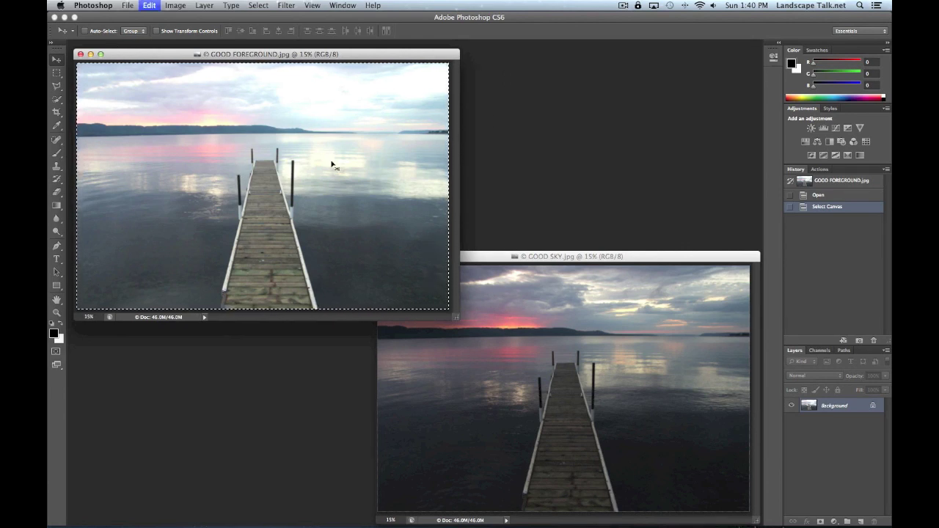
left_click_drag(497, 255, 392, 158)
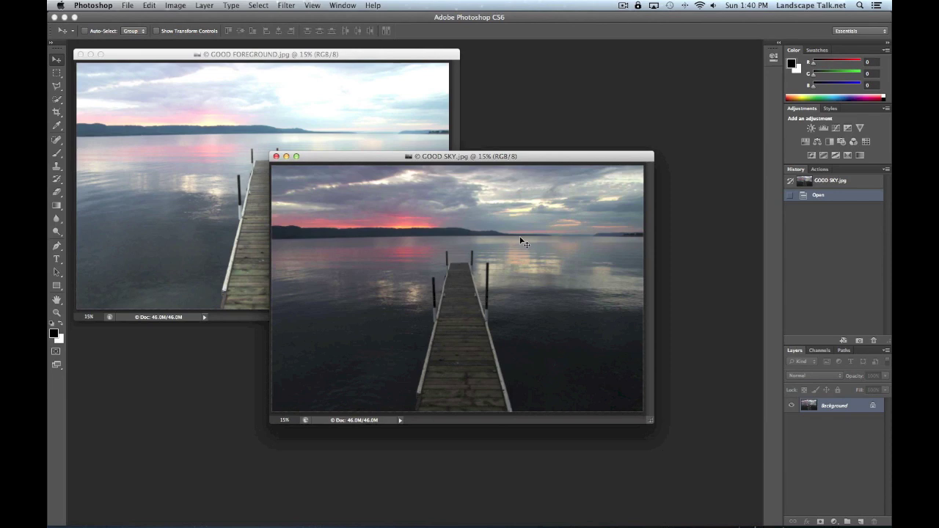
key("super+v")
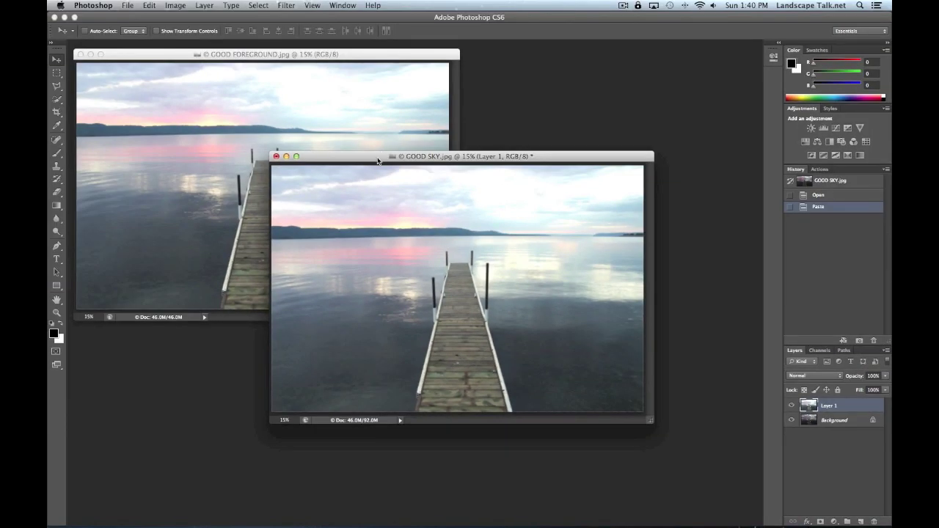
left_click(792, 407)
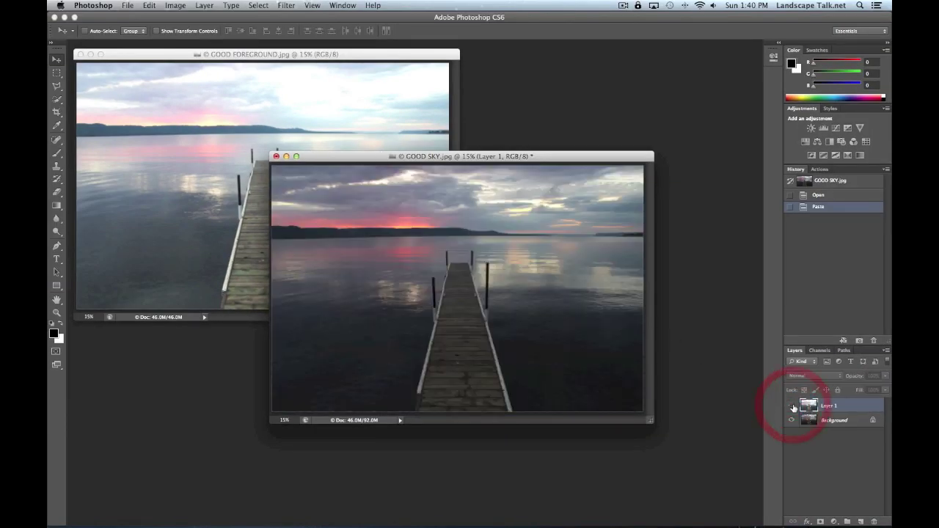
left_click(793, 406)
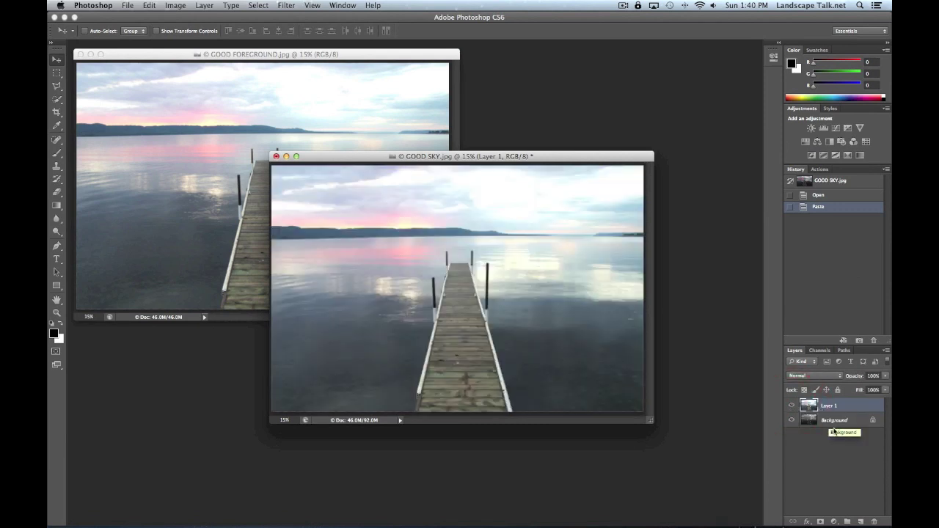
- Dock the GOOD SKY.jpg window as a tabbed document and fit the image on screen
left_click_drag(366, 157, 304, 42)
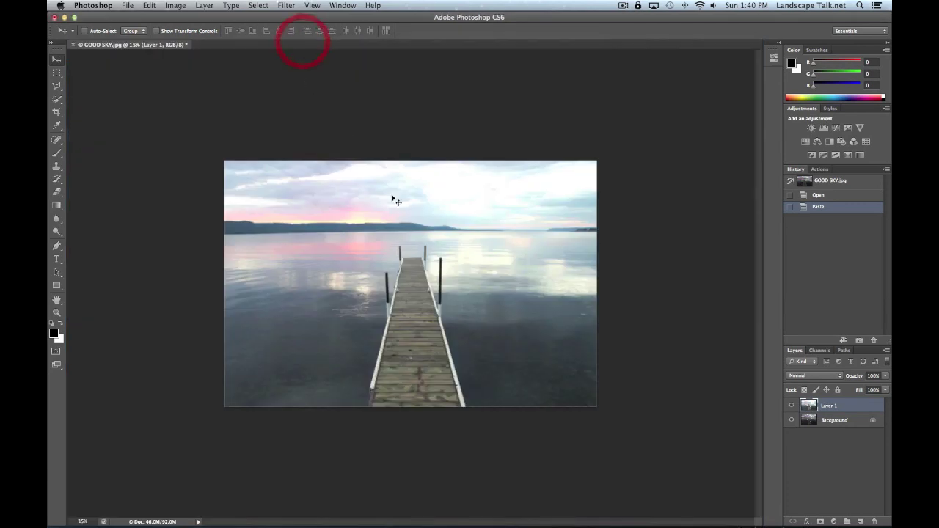
left_click(56, 313)
right_click(385, 284)
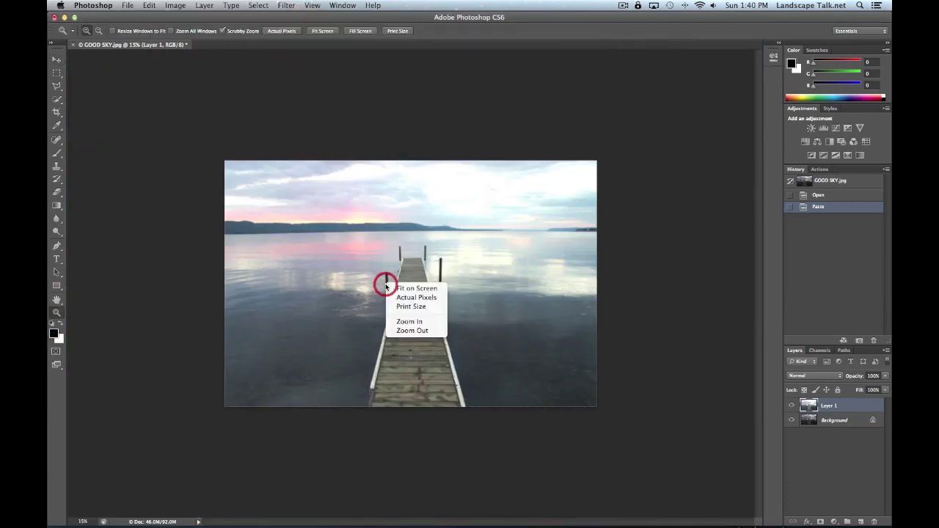
left_click(399, 291)
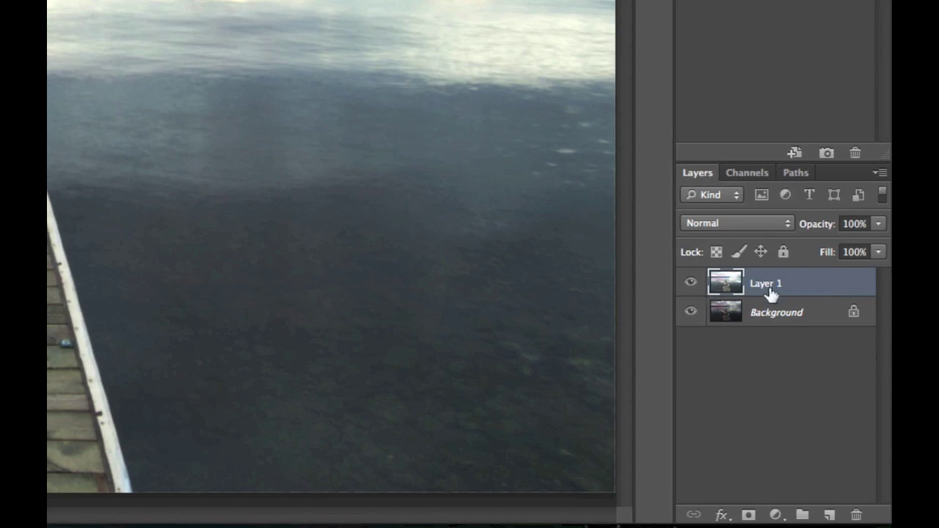
- Add a layer mask to Layer 1 and activate the Brush tool
left_click(799, 288)
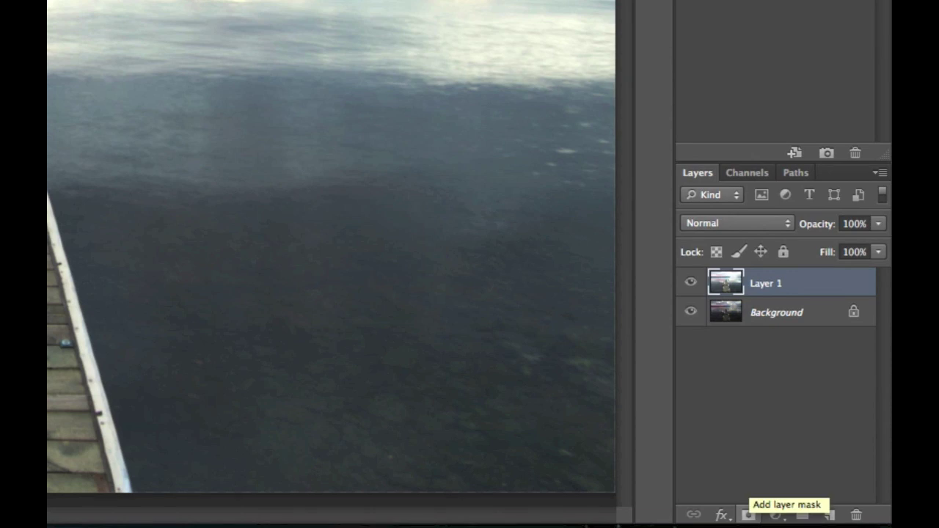
left_click(748, 515)
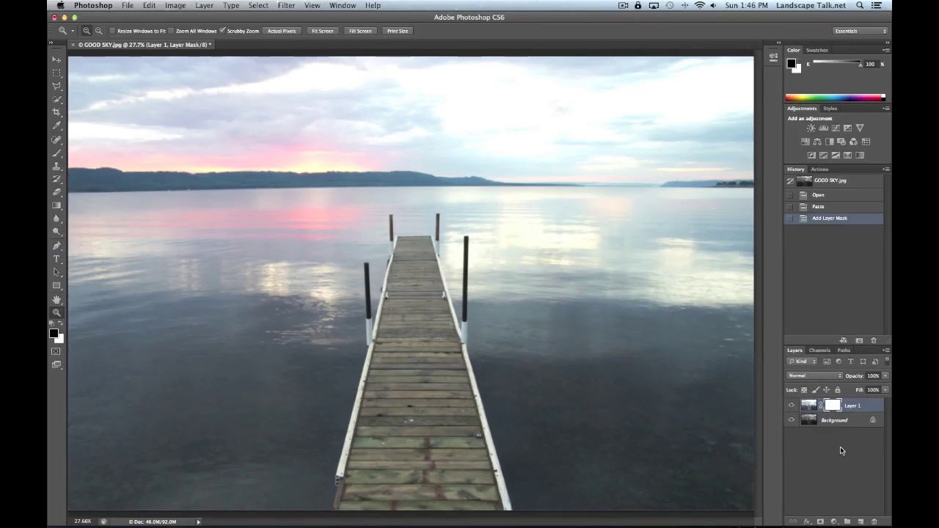
key("b")
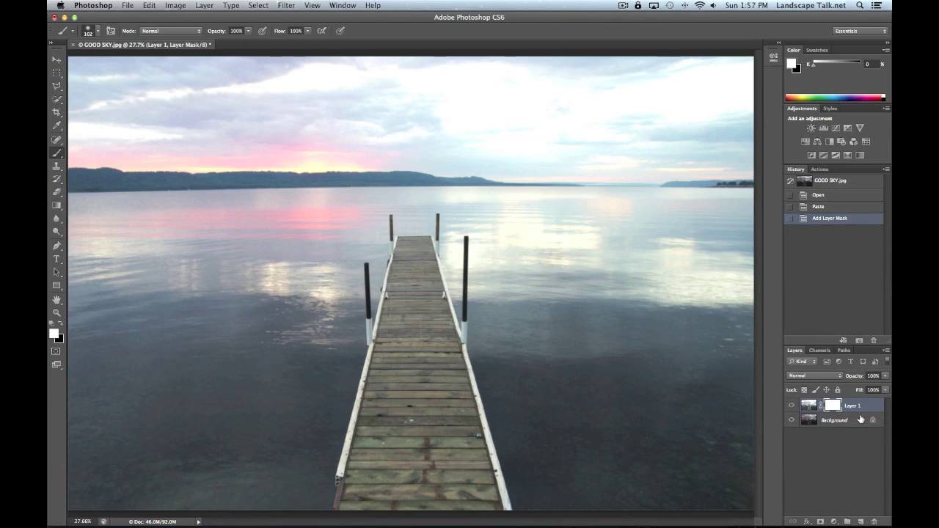
- Try a black brush stroke across the dock directly on Layer 1's image instead of its mask, and undo it
left_click(808, 405)
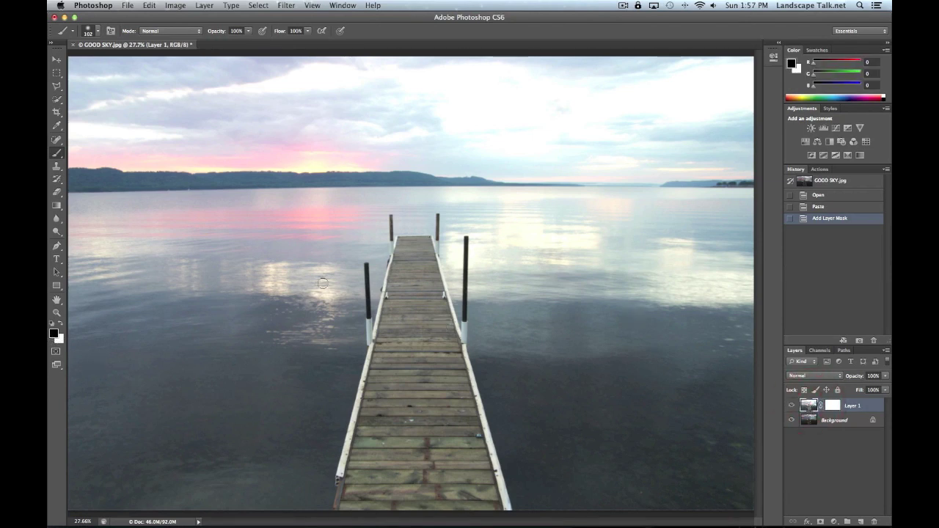
mouse_move(288, 298)
left_mouse_down()
mouse_move(597, 287)
mouse_move(362, 353)
mouse_move(442, 376)
mouse_move(556, 377)
left_mouse_up()
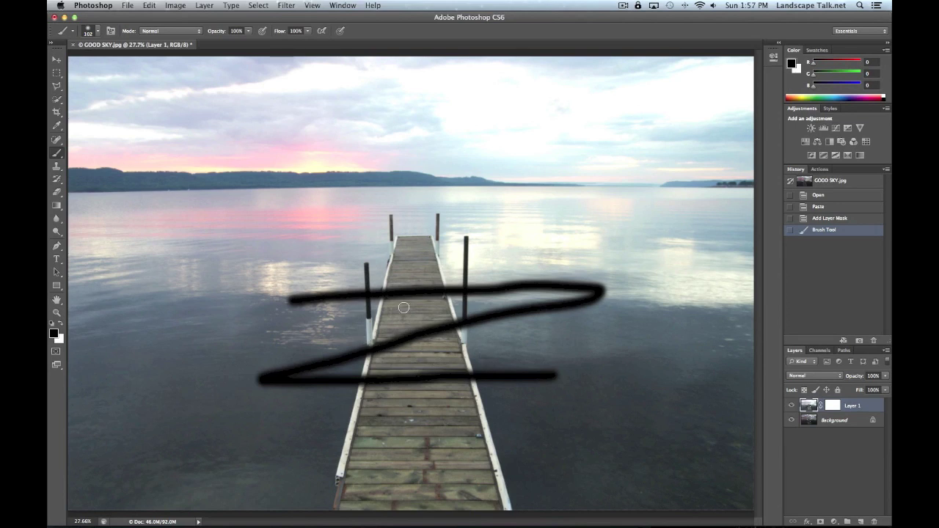
key("super+z")
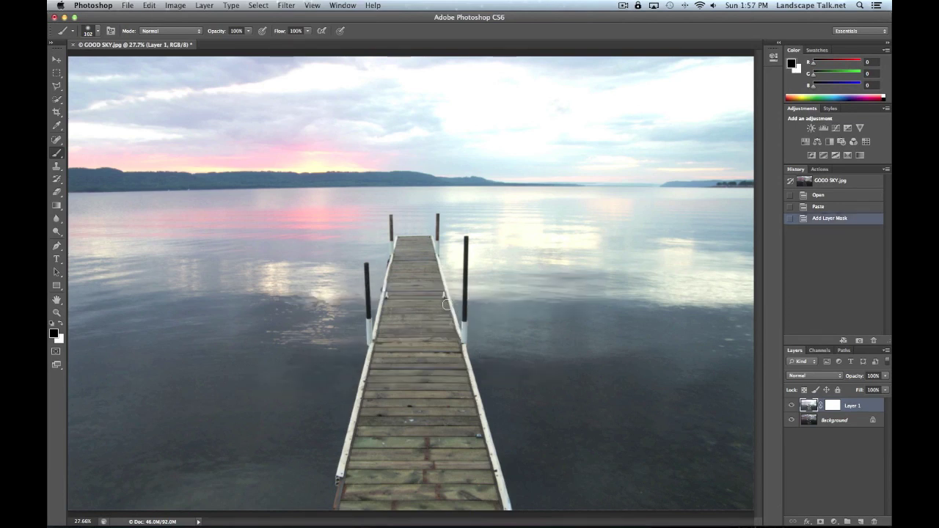
- Paint black test strokes on Layer 1's mask across the dock and around the horizon
left_click(831, 407)
key("x")
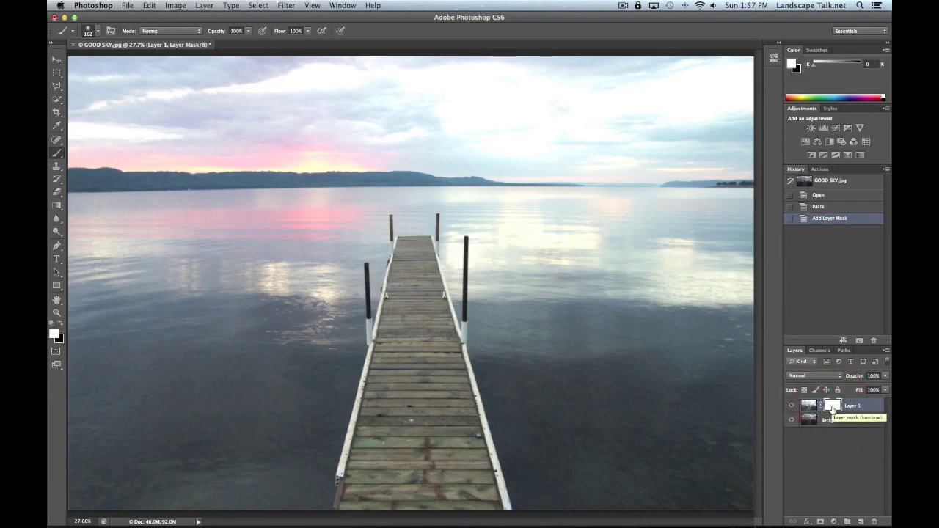
left_click(59, 322)
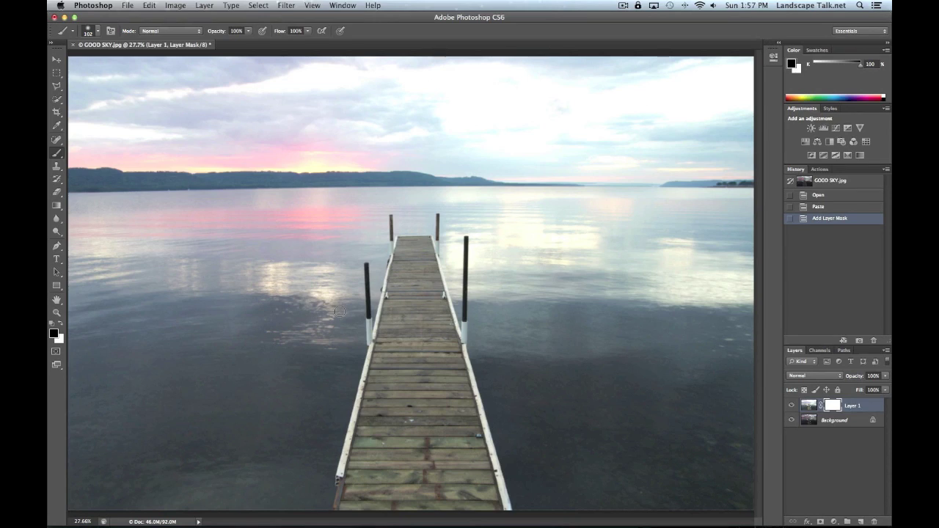
mouse_move(291, 303)
left_mouse_down()
mouse_move(576, 304)
mouse_move(278, 355)
mouse_move(579, 382)
mouse_move(588, 386)
mouse_move(386, 401)
mouse_move(273, 425)
mouse_move(565, 451)
left_mouse_up()
mouse_move(321, 201)
left_mouse_down()
mouse_move(332, 152)
mouse_move(328, 219)
mouse_move(387, 203)
mouse_move(352, 172)
mouse_move(289, 163)
left_mouse_up()
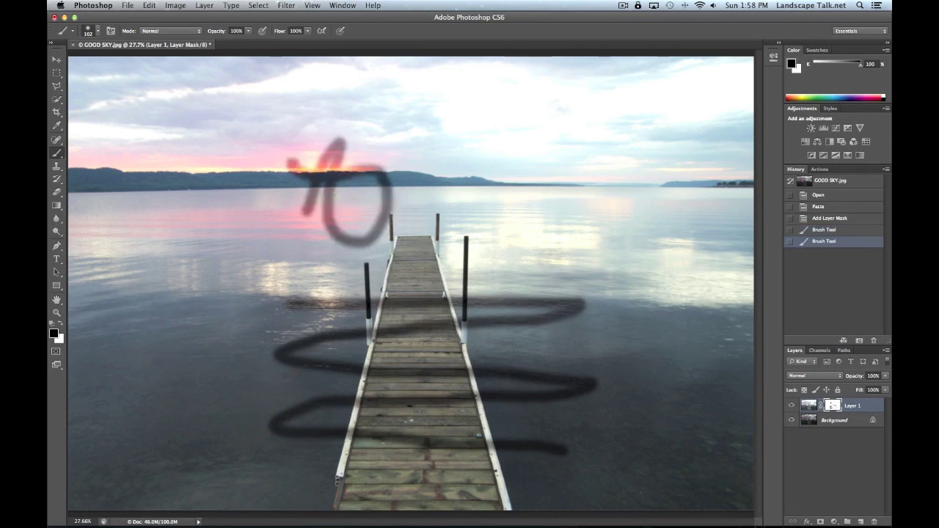
- Toggle Layer 1's visibility to compare with the background, and paint white on the mask over part of the test strokes
left_click(791, 406)
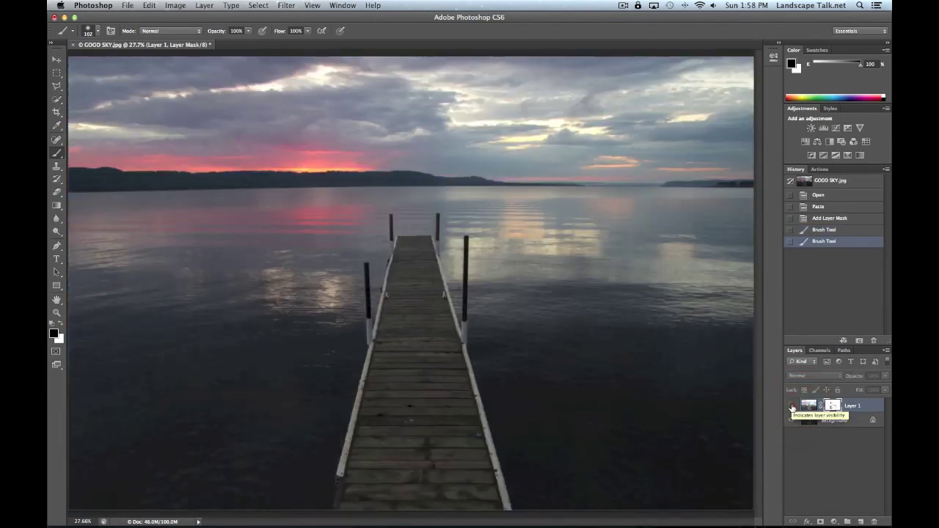
left_click(791, 406)
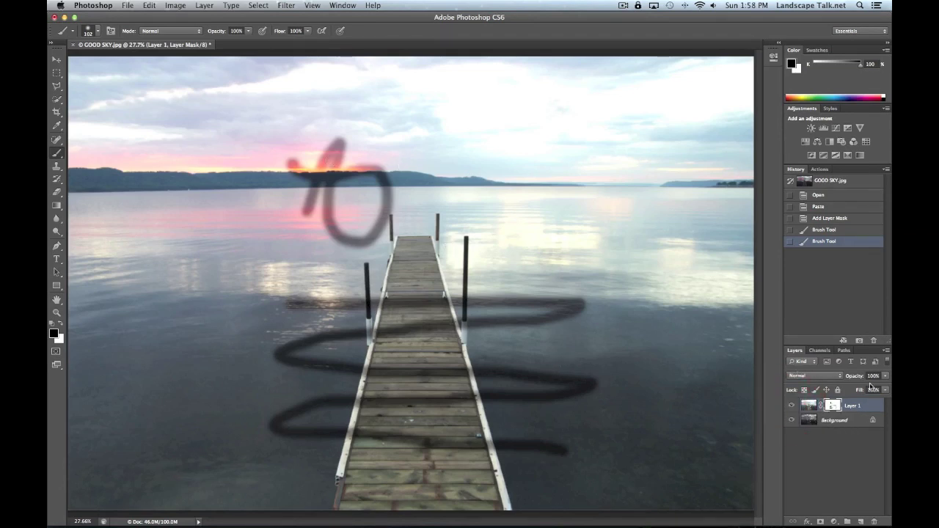
left_click(61, 323)
mouse_move(303, 207)
left_mouse_down()
mouse_move(413, 193)
mouse_move(367, 242)
mouse_move(332, 213)
mouse_move(331, 233)
mouse_move(363, 236)
mouse_move(383, 198)
mouse_move(352, 334)
mouse_move(341, 304)
mouse_move(309, 304)
mouse_move(301, 286)
mouse_move(282, 359)
left_mouse_up()
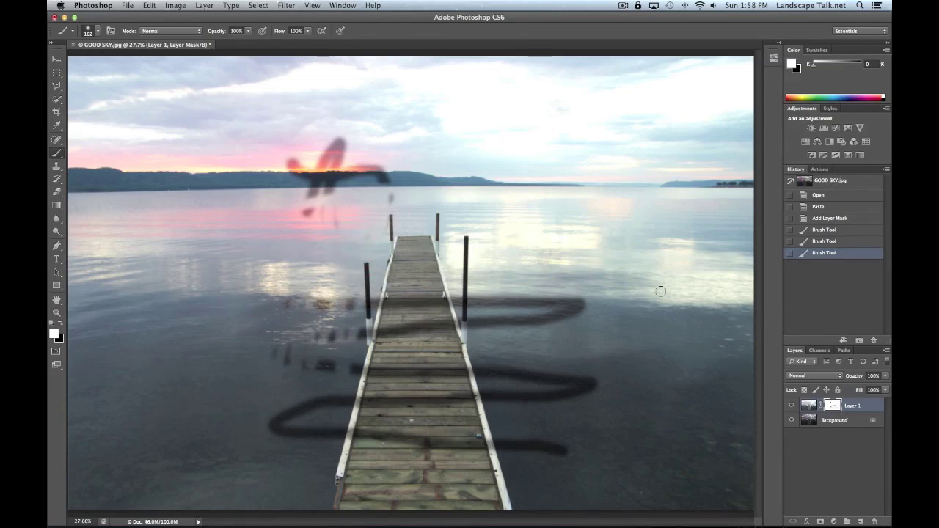
- Delete all the test brush strokes from the history, going back to the added layer mask
left_click(830, 230)
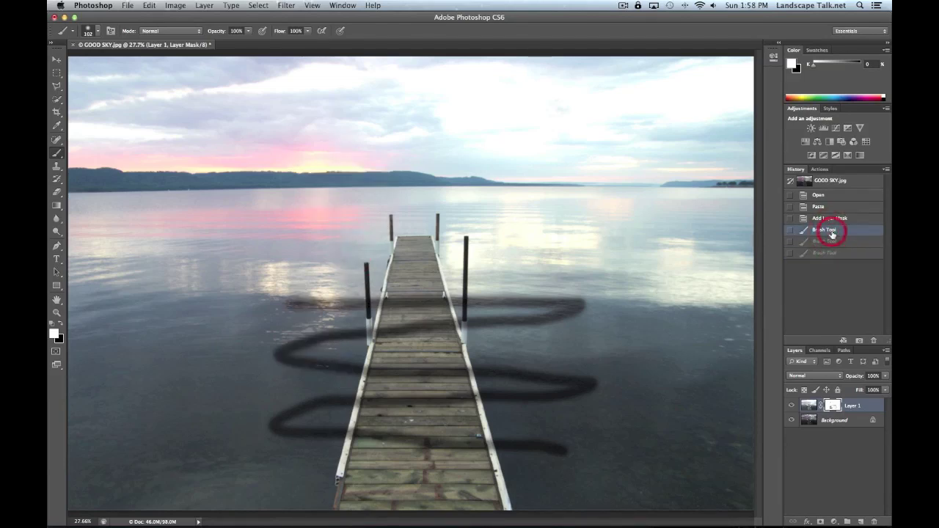
right_click(832, 232)
left_click(792, 244)
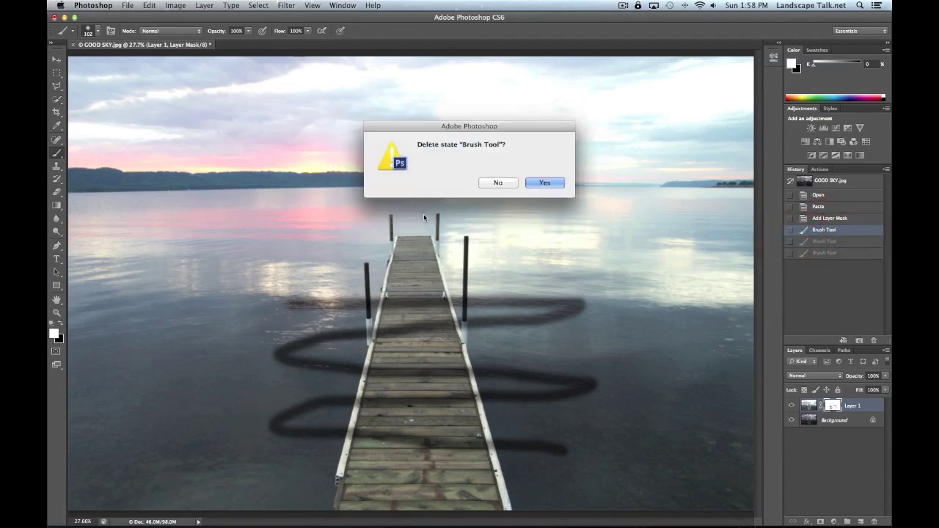
left_click(543, 183)
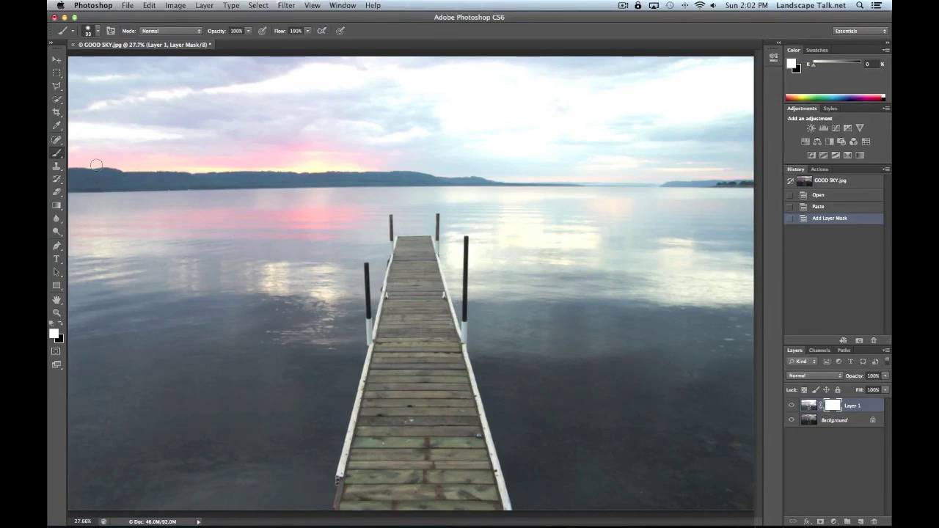
- Set the brush to a size of 600 px and a hardness of 0%
left_click(59, 155)
left_click(97, 31)
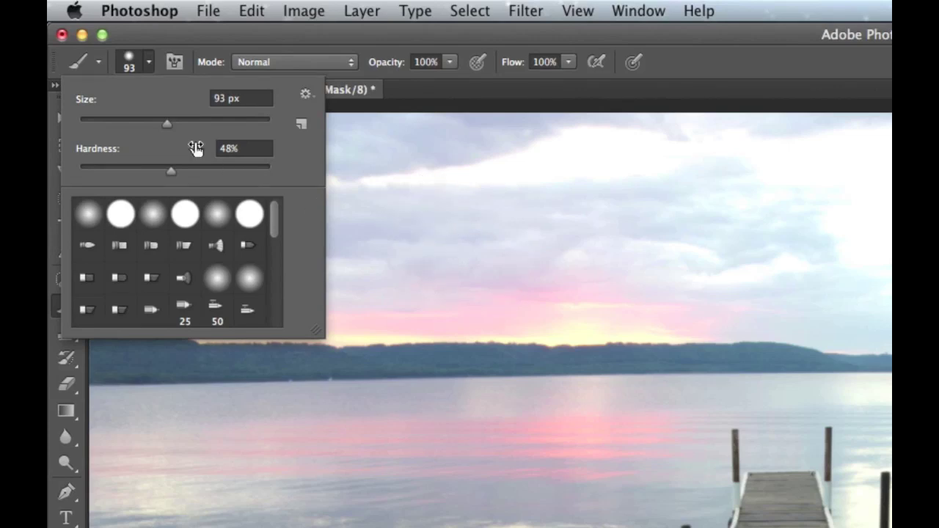
left_click_drag(167, 131, 180, 127)
left_click(199, 97)
type("600")
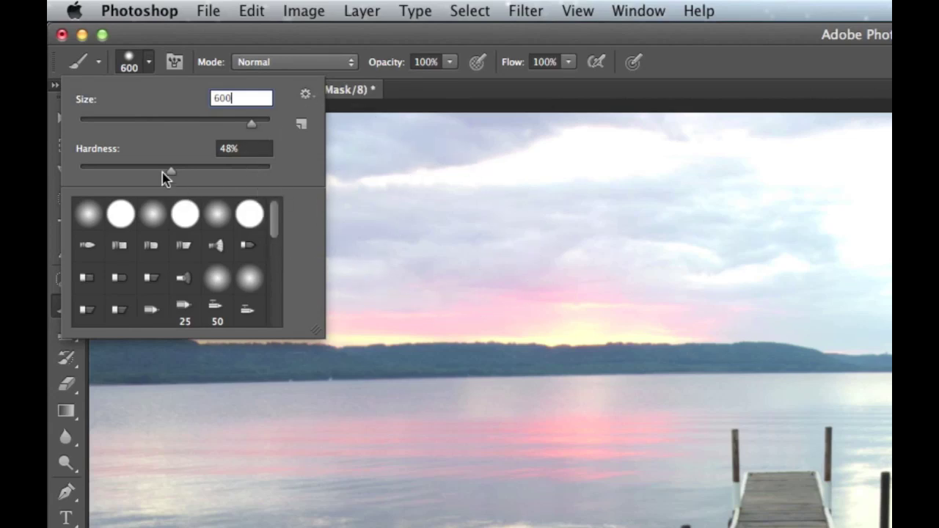
left_click_drag(174, 176, 78, 168)
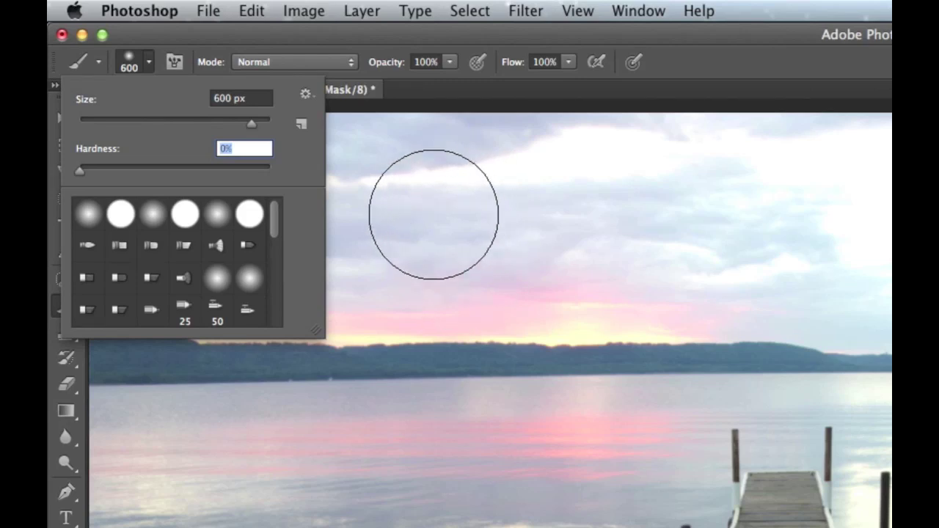
left_click(148, 66)
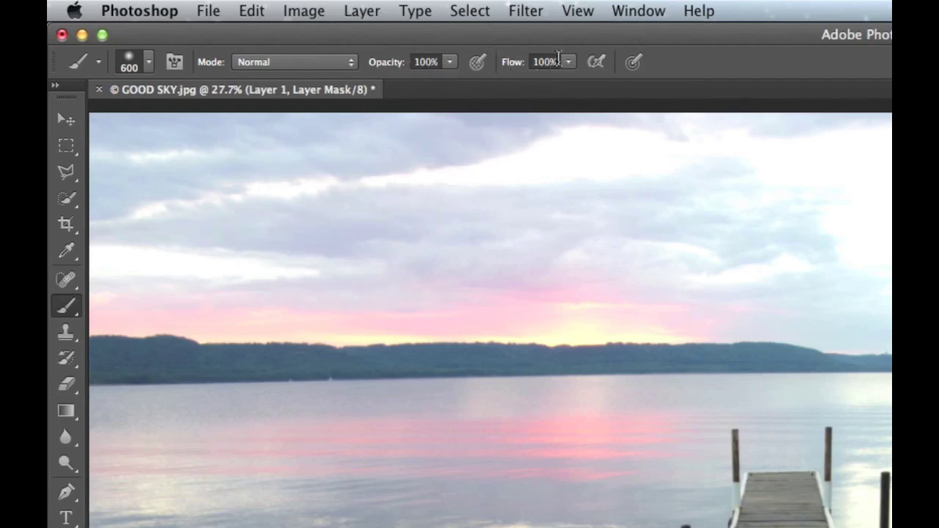
- Set the brush flow to 10%
left_click(507, 62)
type("10")
key("Return")
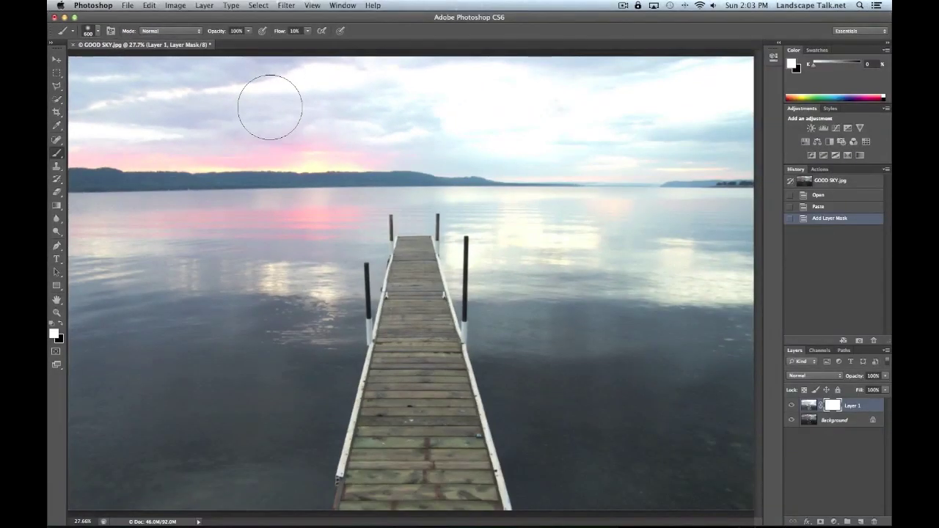
- Paint black on Layer 1's mask over the whole sky down to the horizon to reveal the darker sky beneath
mouse_move(235, 85)
left_mouse_down()
mouse_move(97, 88)
mouse_move(344, 89)
mouse_move(542, 222)
left_mouse_up()
left_click(60, 324)
mouse_move(164, 105)
left_mouse_down()
mouse_move(392, 80)
mouse_move(88, 81)
mouse_move(146, 105)
mouse_move(319, 107)
mouse_move(374, 129)
mouse_move(66, 138)
mouse_move(118, 158)
mouse_move(475, 162)
mouse_move(85, 158)
mouse_move(465, 164)
mouse_move(295, 161)
mouse_move(198, 113)
mouse_move(480, 133)
mouse_move(726, 138)
mouse_move(757, 140)
mouse_move(417, 148)
mouse_move(552, 165)
mouse_move(771, 171)
mouse_move(484, 165)
mouse_move(392, 143)
mouse_move(673, 119)
mouse_move(678, 92)
mouse_move(467, 85)
mouse_move(430, 63)
mouse_move(792, 69)
mouse_move(132, 66)
mouse_move(53, 80)
mouse_move(120, 101)
mouse_move(809, 94)
mouse_move(622, 81)
mouse_move(668, 121)
mouse_move(561, 139)
mouse_move(747, 146)
mouse_move(394, 154)
mouse_move(762, 154)
mouse_move(751, 156)
mouse_move(598, 165)
mouse_move(278, 151)
mouse_move(156, 158)
mouse_move(213, 156)
left_mouse_up()
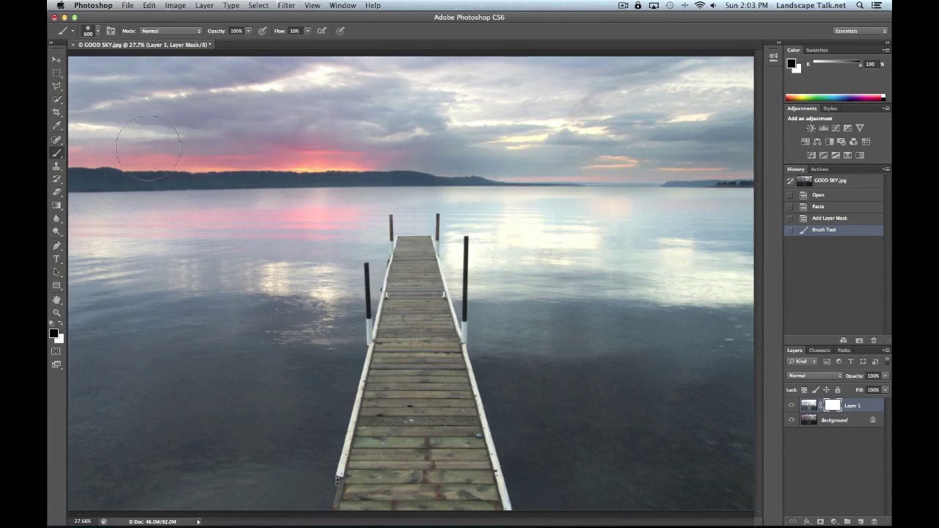
mouse_move(76, 85)
left_mouse_down()
mouse_move(92, 69)
mouse_move(301, 74)
mouse_move(482, 110)
mouse_move(187, 97)
left_mouse_up()
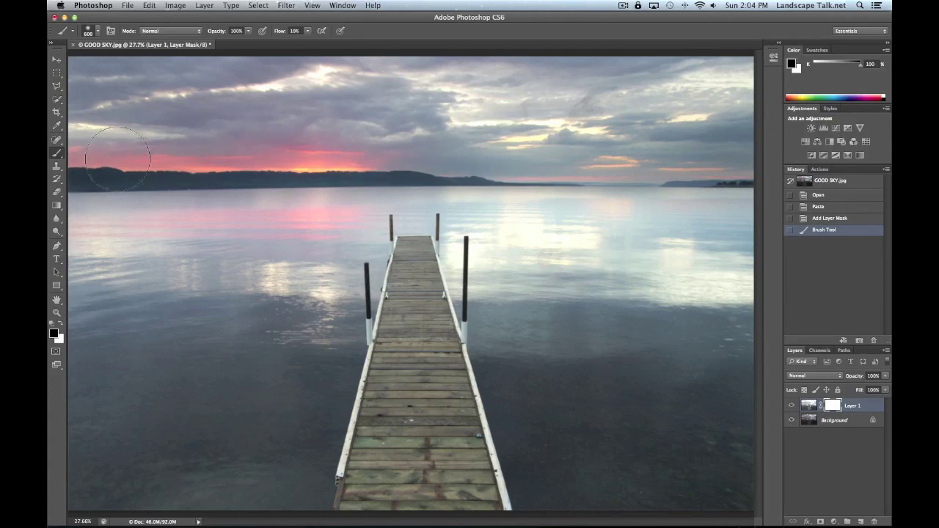
left_click_drag(751, 152, 726, 150)
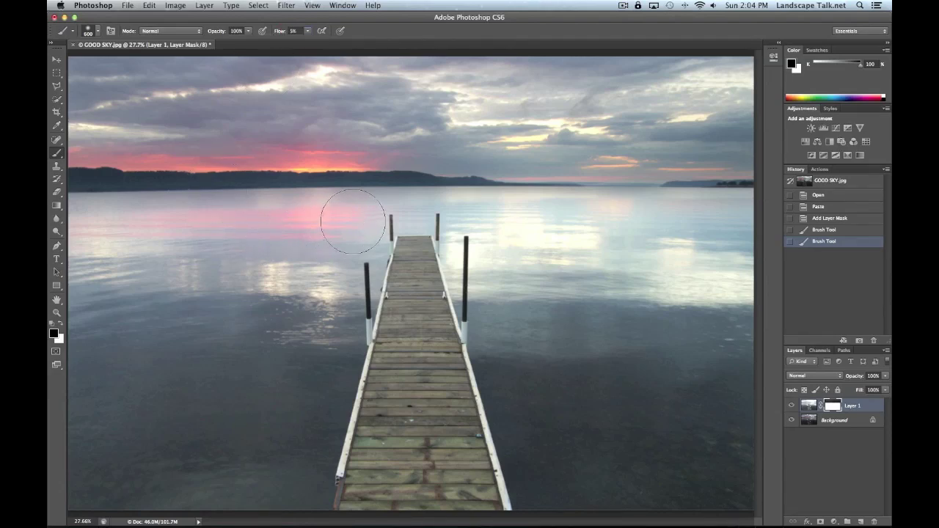
- Paint black on Layer 1's mask at 5% flow over the bright water reflections below the horizon to blend in the darker exposure
left_click_drag(356, 222, 91, 226)
mouse_move(638, 214)
left_mouse_down()
mouse_move(584, 216)
mouse_move(621, 216)
left_mouse_up()
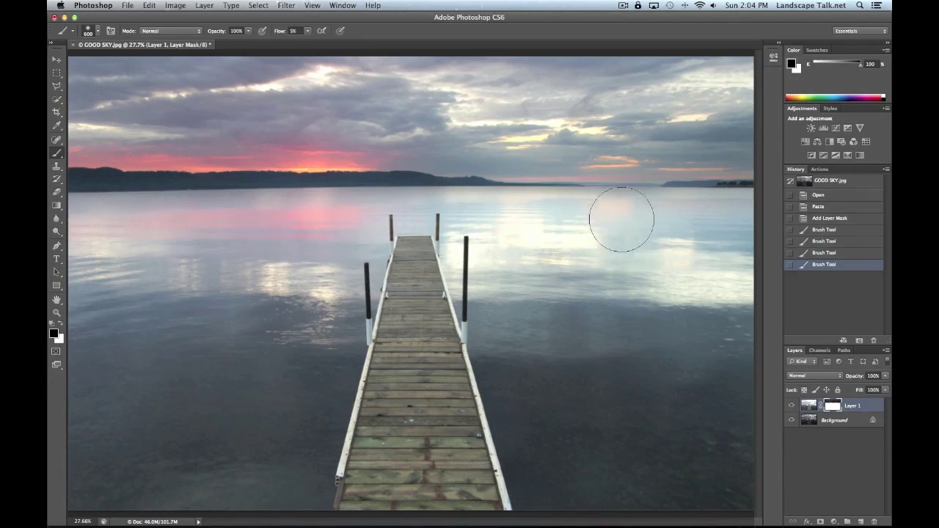
left_click(520, 226)
mouse_move(656, 249)
left_mouse_down()
mouse_move(674, 279)
mouse_move(751, 282)
mouse_move(698, 294)
mouse_move(682, 264)
left_mouse_up()
left_click_drag(478, 247, 476, 253)
left_click(326, 287)
left_click(272, 272)
left_click(176, 253)
mouse_move(541, 258)
left_mouse_down()
mouse_move(495, 210)
mouse_move(580, 199)
mouse_move(472, 200)
mouse_move(721, 202)
mouse_move(669, 202)
left_mouse_up()
mouse_move(725, 267)
left_mouse_down()
mouse_move(524, 285)
mouse_move(610, 295)
mouse_move(503, 291)
mouse_move(460, 277)
mouse_move(455, 259)
mouse_move(498, 241)
mouse_move(528, 209)
mouse_move(529, 232)
mouse_move(287, 274)
mouse_move(318, 287)
mouse_move(327, 309)
mouse_move(324, 292)
mouse_move(241, 277)
left_mouse_up()
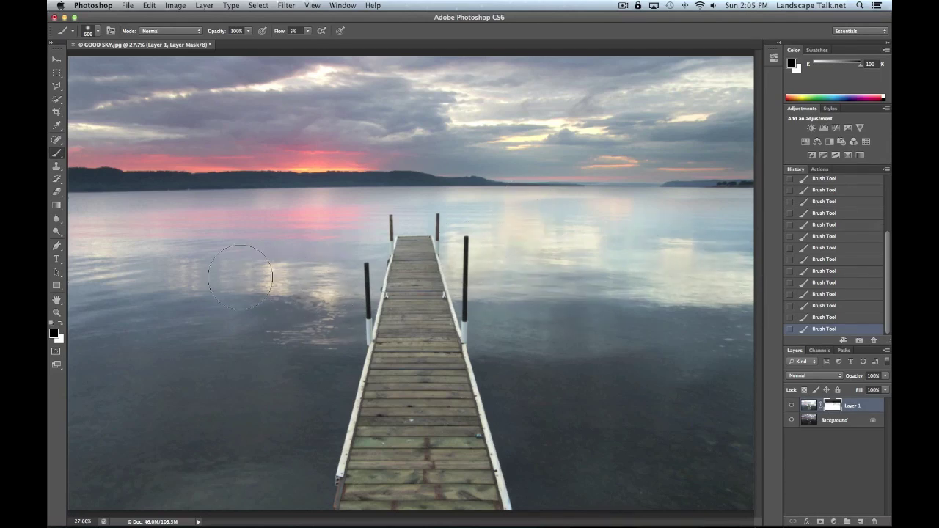
mouse_move(260, 246)
left_mouse_down()
mouse_move(198, 229)
mouse_move(123, 225)
mouse_move(108, 244)
mouse_move(86, 242)
left_mouse_up()
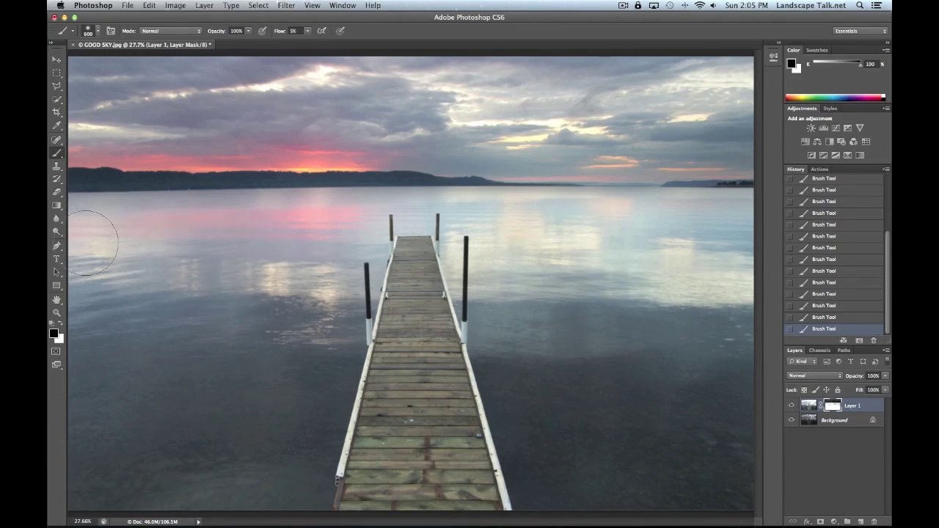
mouse_move(305, 345)
left_mouse_down()
mouse_move(697, 394)
mouse_move(726, 379)
left_mouse_up()
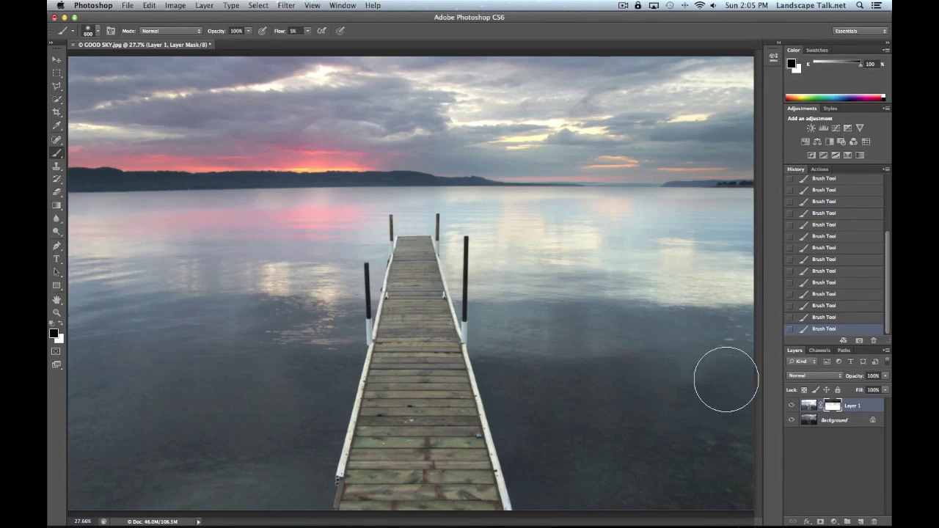
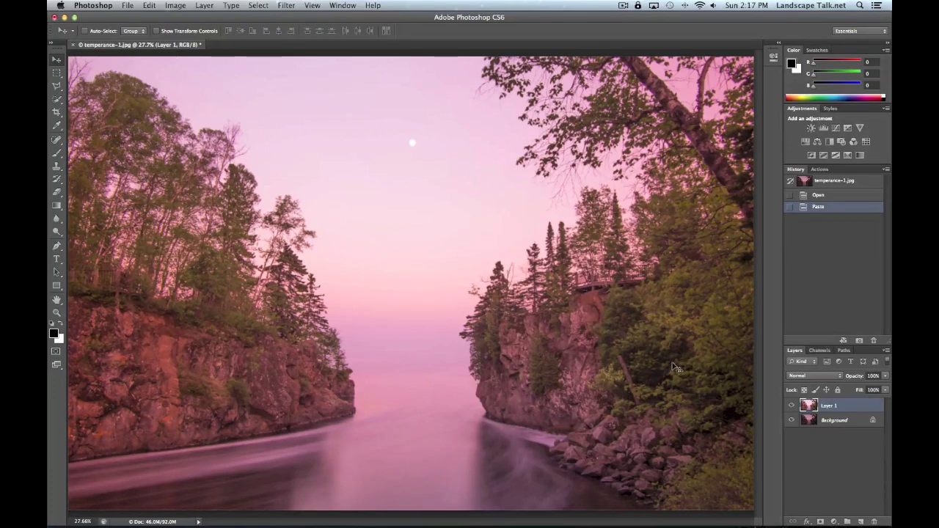
- Toggle Layer 1's visibility to compare the bright and dark exposures of the river cliff scene
left_click(790, 406)
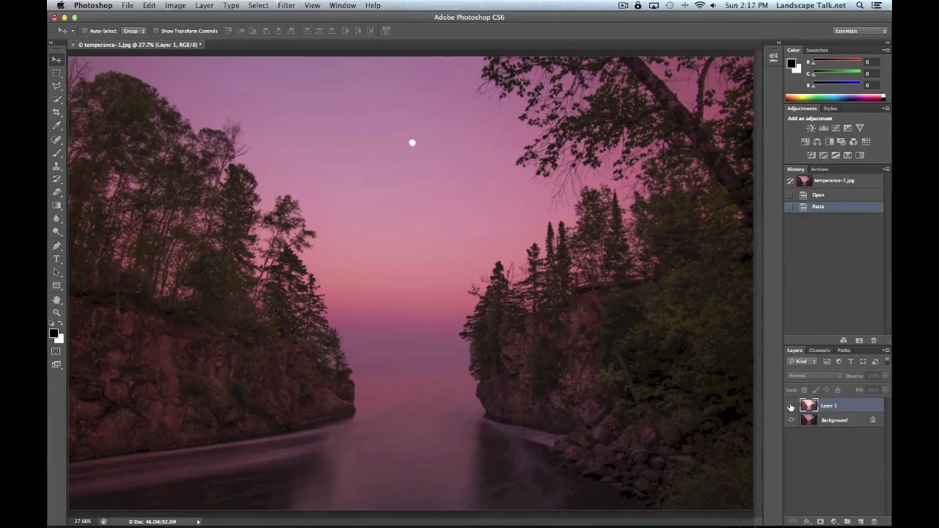
left_click(790, 405)
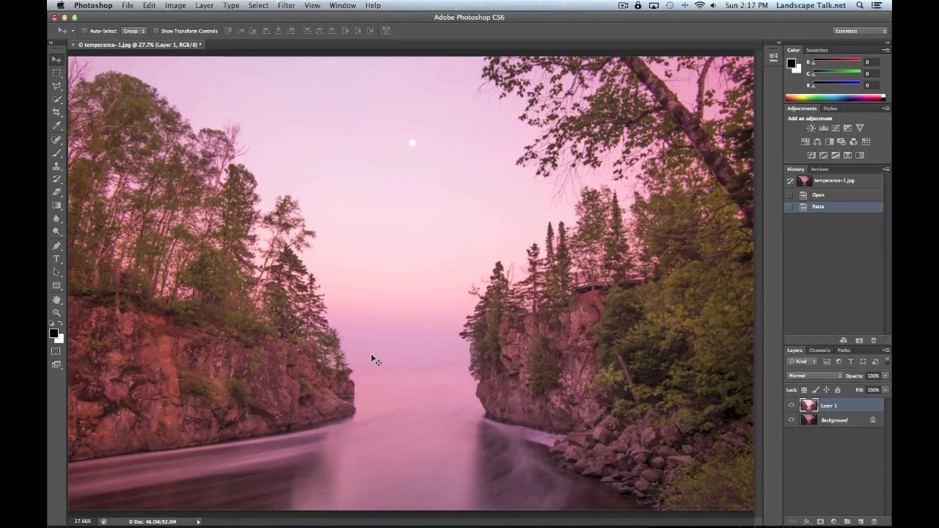
left_click(792, 406)
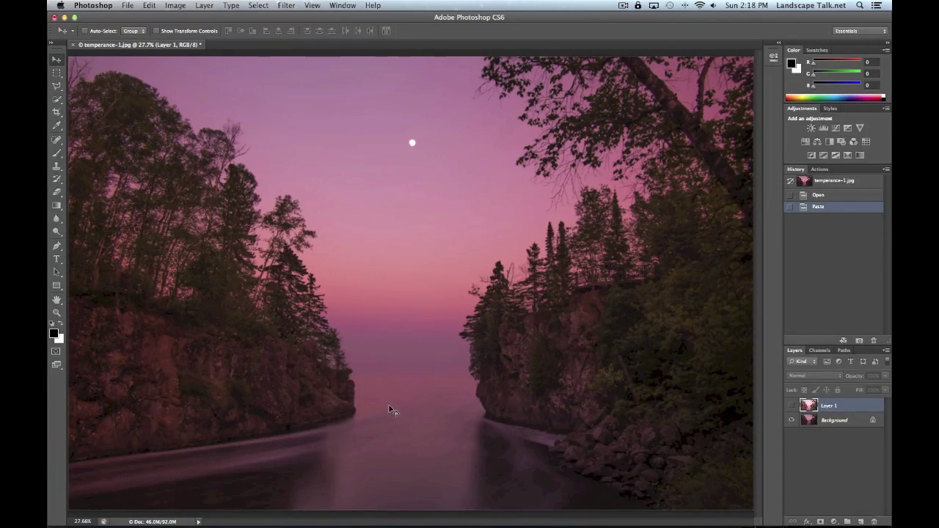
left_click(790, 405)
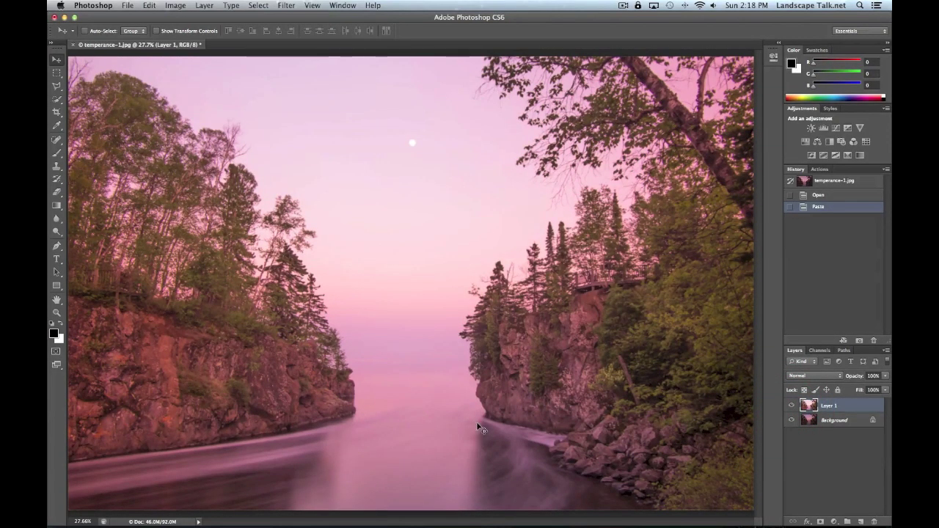
left_click(791, 405)
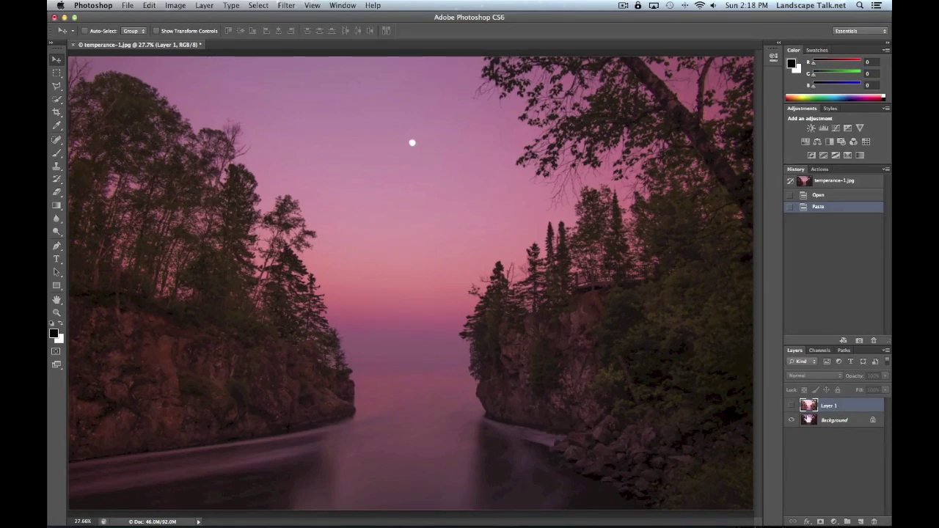
left_click(791, 404)
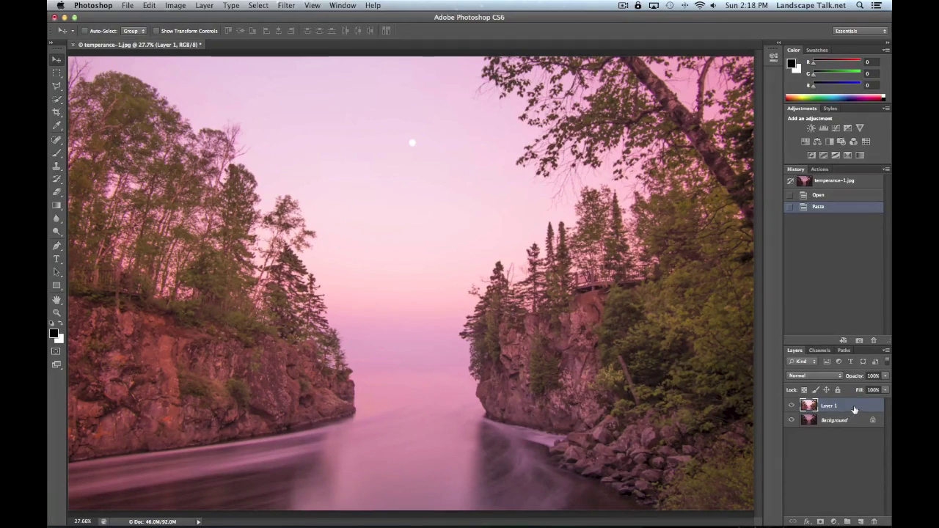
- Add a layer mask to Layer 1 and ready the Brush tool at 600 px, 0% hardness and 5% flow
left_click(820, 521)
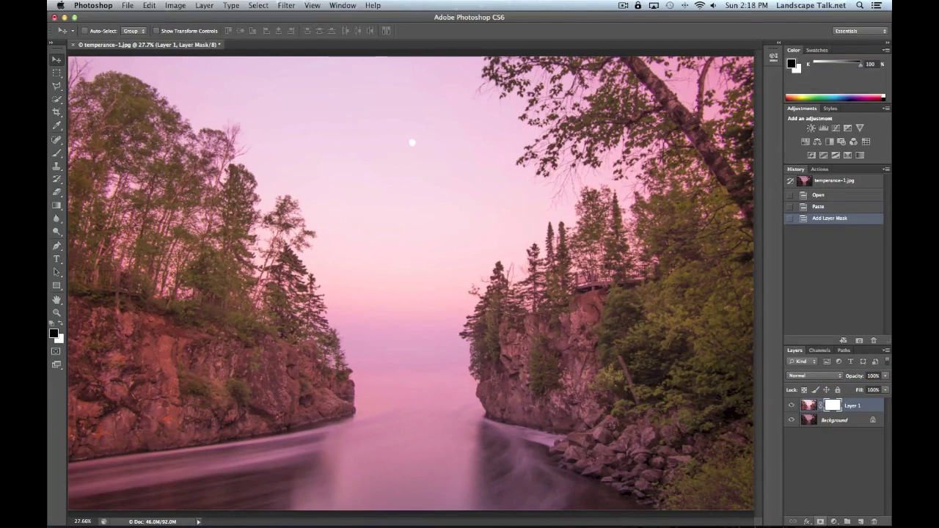
left_click(835, 407)
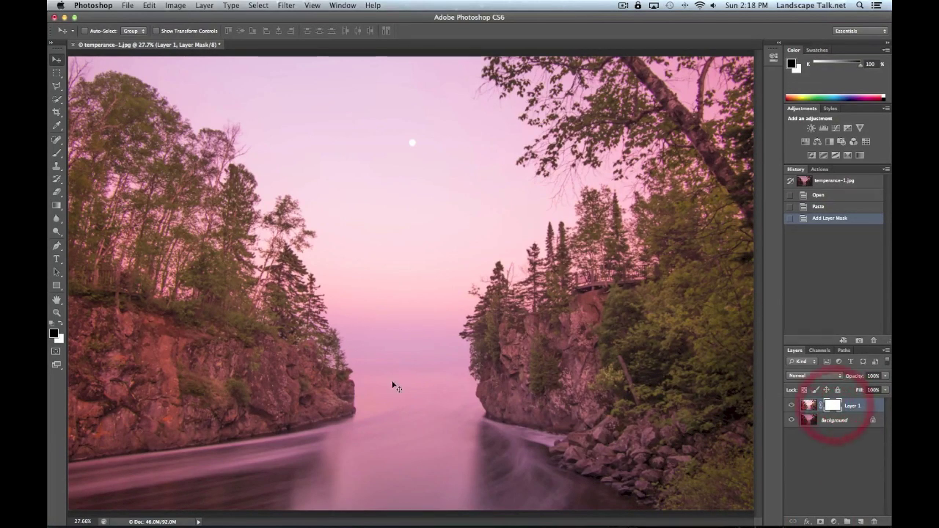
left_click(58, 154)
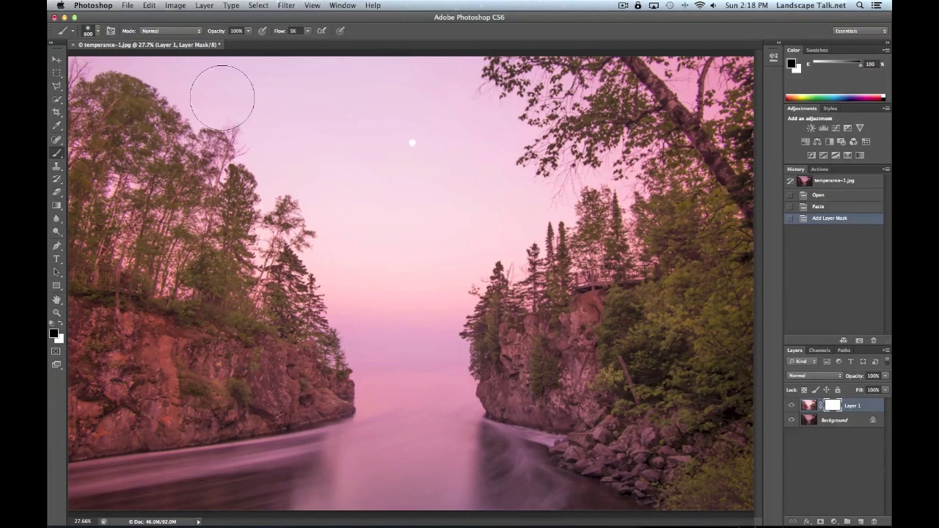
left_click(293, 31)
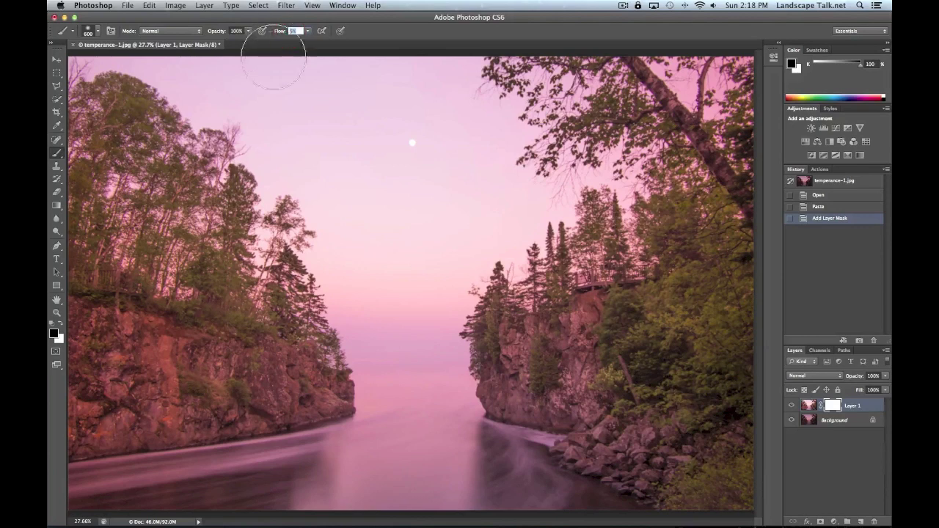
key("Return")
mouse_move(432, 349)
left_mouse_down()
mouse_move(467, 402)
mouse_move(451, 424)
mouse_move(466, 440)
mouse_move(395, 447)
mouse_move(369, 426)
mouse_move(379, 402)
left_mouse_up()
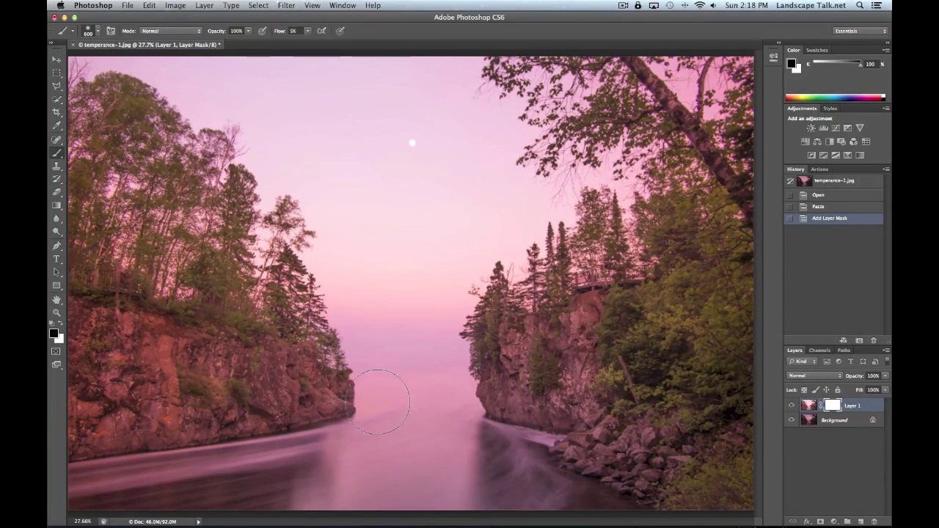
left_click(98, 32)
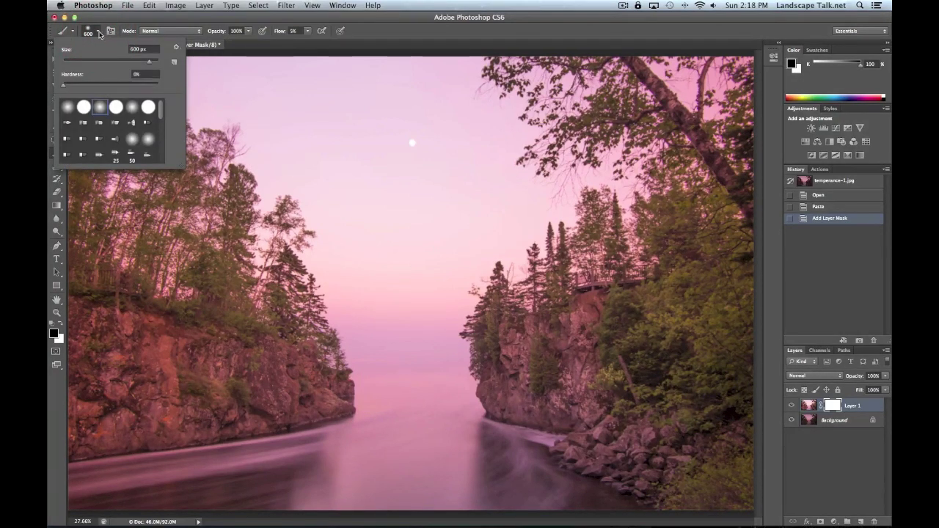
left_click(100, 33)
- Paint black on Layer 1's mask over the water between the cliffs and the horizon to bring in the darker exposure
mouse_move(380, 363)
left_mouse_down()
mouse_move(451, 419)
mouse_move(404, 420)
mouse_move(448, 432)
mouse_move(330, 431)
mouse_move(491, 462)
mouse_move(324, 459)
mouse_move(486, 498)
mouse_move(286, 487)
left_mouse_up()
mouse_move(462, 436)
left_mouse_down()
mouse_move(430, 440)
mouse_move(454, 373)
mouse_move(440, 388)
left_mouse_up()
mouse_move(376, 370)
left_mouse_down()
mouse_move(466, 354)
mouse_move(402, 355)
mouse_move(353, 341)
mouse_move(436, 336)
mouse_move(458, 307)
mouse_move(423, 358)
mouse_move(376, 340)
mouse_move(346, 302)
mouse_move(387, 386)
mouse_move(369, 363)
mouse_move(346, 358)
mouse_move(395, 387)
mouse_move(391, 427)
mouse_move(380, 385)
mouse_move(464, 405)
mouse_move(442, 325)
mouse_move(454, 295)
mouse_move(444, 345)
left_mouse_up()
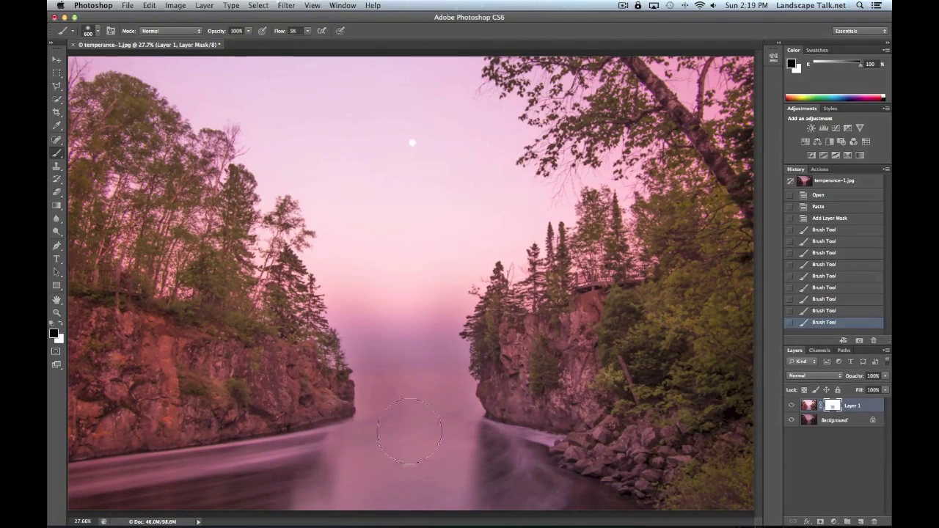
left_click_drag(512, 445, 506, 440)
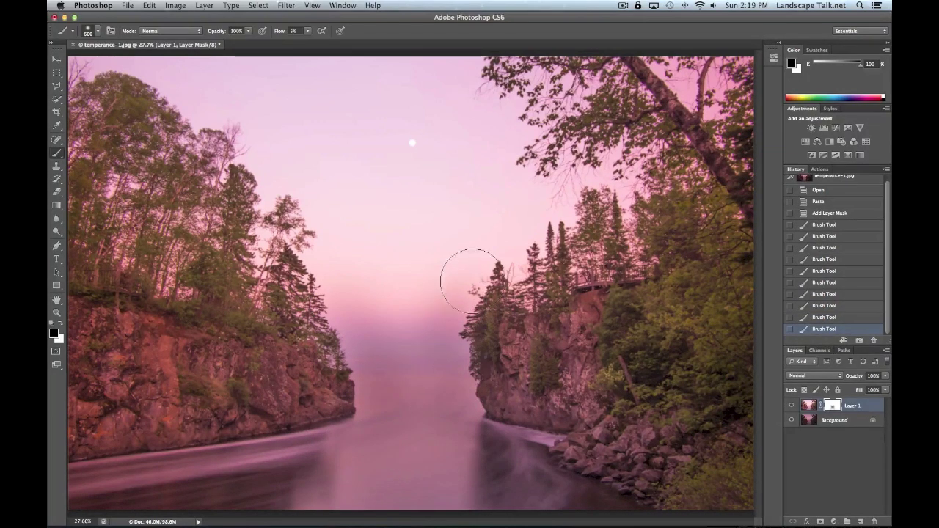
- Paint black on Layer 1's mask from the horizon up through the sky and behind the overhanging tree branches
mouse_move(381, 290)
left_mouse_down()
mouse_move(481, 288)
mouse_move(323, 279)
mouse_move(484, 260)
mouse_move(341, 248)
mouse_move(449, 247)
mouse_move(496, 249)
mouse_move(515, 282)
mouse_move(521, 217)
mouse_move(551, 203)
mouse_move(513, 226)
mouse_move(512, 173)
mouse_move(488, 162)
mouse_move(503, 148)
mouse_move(504, 103)
mouse_move(358, 176)
mouse_move(276, 176)
mouse_move(500, 203)
mouse_move(302, 214)
mouse_move(402, 214)
mouse_move(398, 236)
mouse_move(314, 219)
mouse_move(341, 289)
mouse_move(292, 163)
mouse_move(273, 216)
mouse_move(279, 121)
mouse_move(332, 318)
mouse_move(334, 261)
mouse_move(460, 269)
mouse_move(500, 249)
mouse_move(524, 278)
mouse_move(525, 234)
mouse_move(406, 318)
mouse_move(434, 332)
mouse_move(431, 301)
mouse_move(364, 305)
mouse_move(473, 285)
mouse_move(362, 284)
mouse_move(447, 304)
mouse_move(438, 329)
mouse_move(367, 332)
mouse_move(428, 354)
left_mouse_up()
left_click_drag(357, 355, 367, 359)
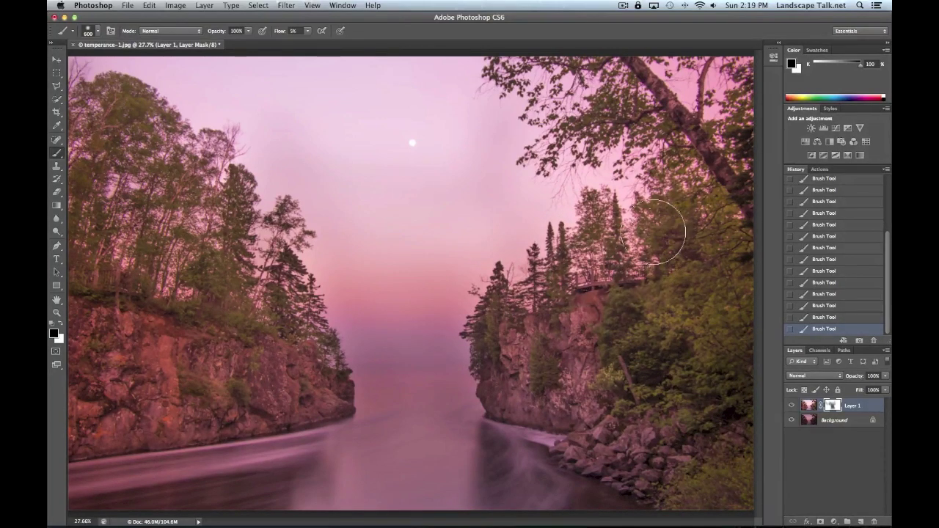
mouse_move(733, 169)
left_mouse_down()
mouse_move(669, 69)
mouse_move(759, 82)
mouse_move(724, 91)
mouse_move(702, 82)
left_mouse_up()
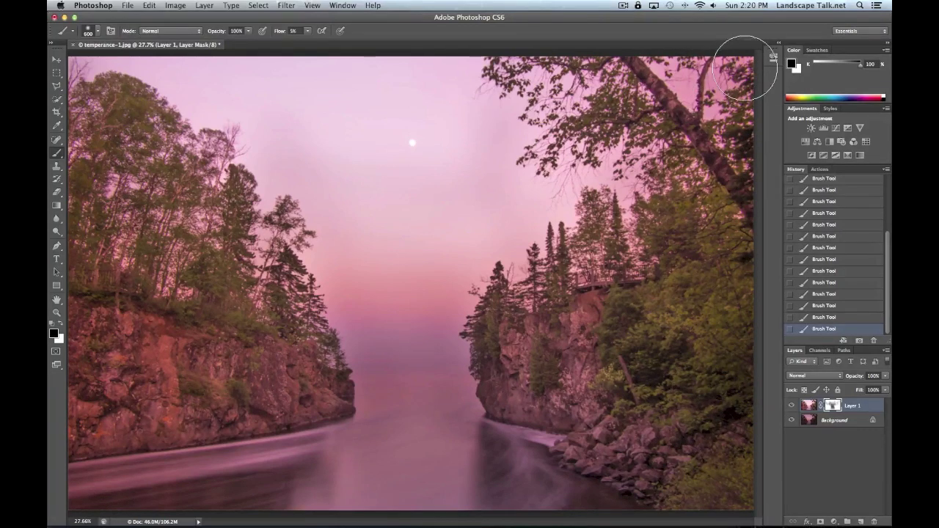
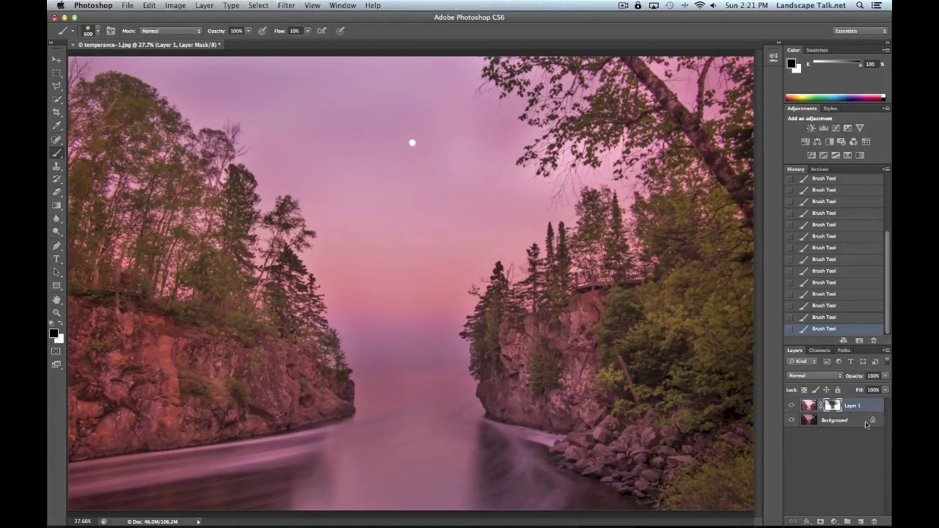
- Toggle Layer 1's visibility to compare the masked blend with the dark background exposure
left_click(792, 406)
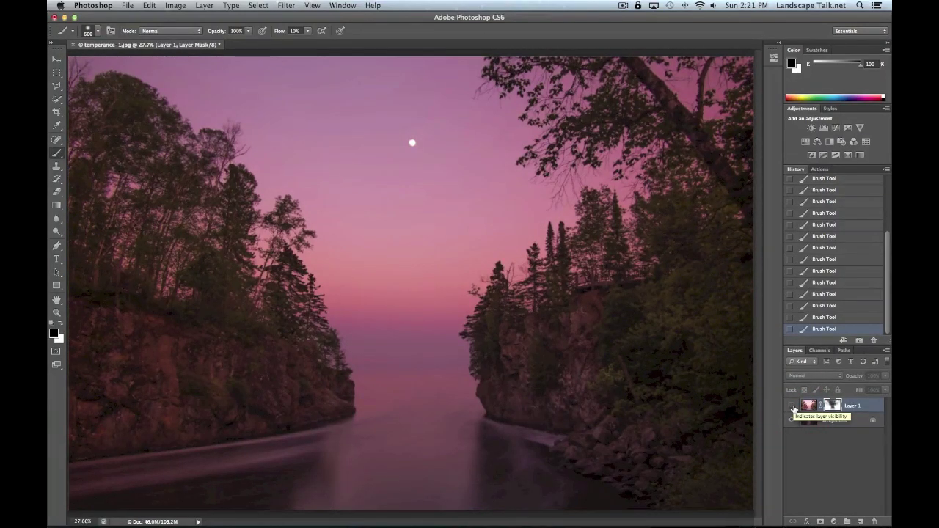
left_click(792, 406)
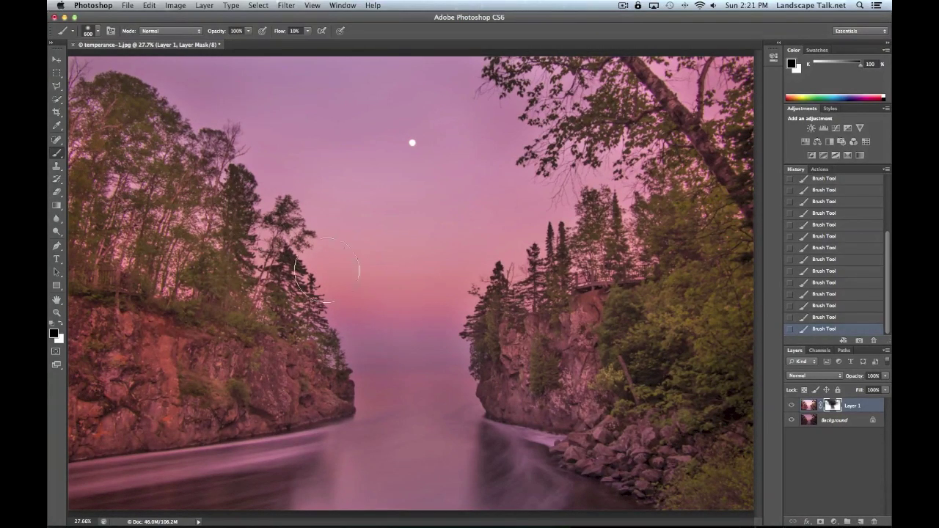
left_click(791, 405)
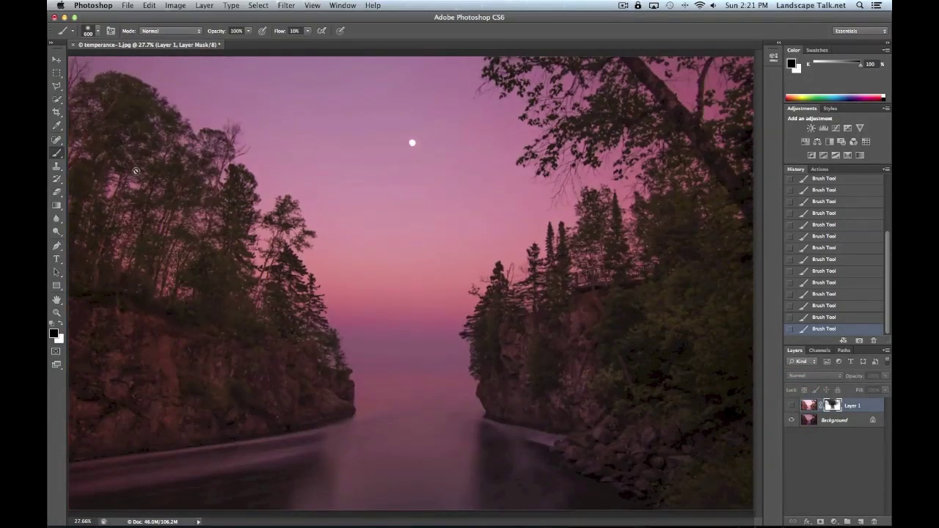
left_click(791, 405)
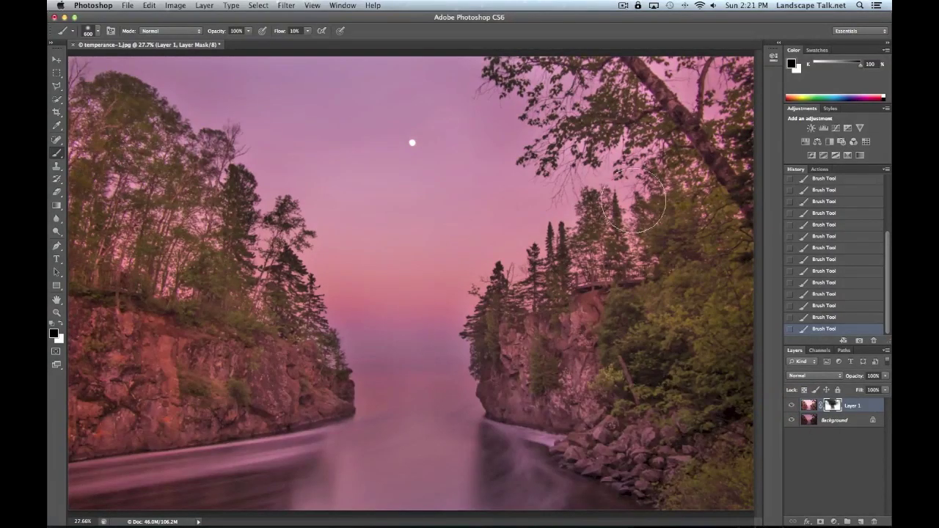